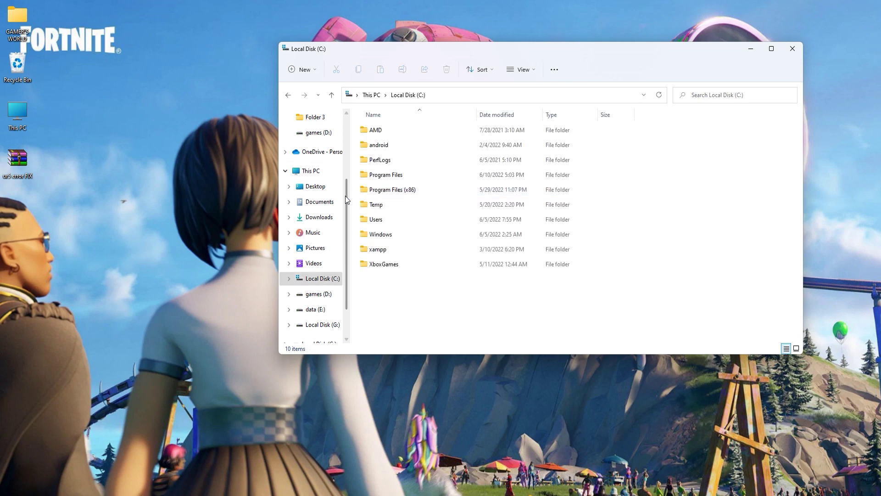
- Open the inner Fortnite folder under Program Files > Epic Games > Fortnite on drive C
{"action": "double_click", "coordinate": [449, 51]}
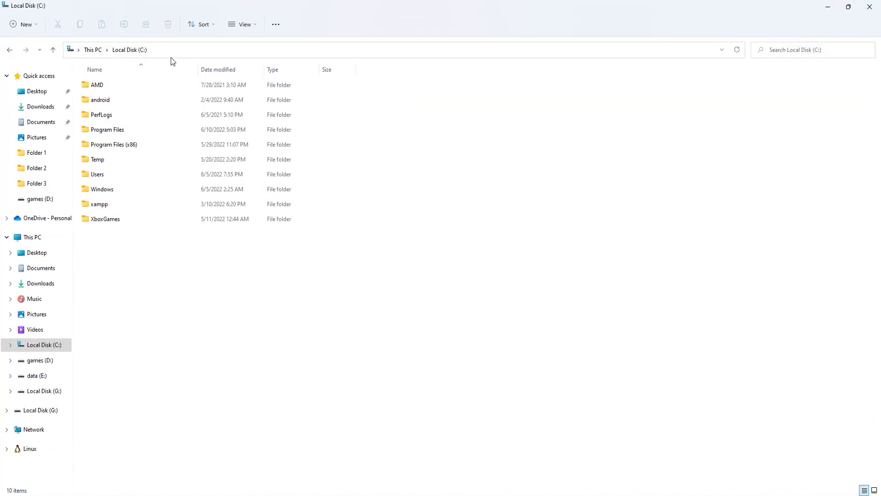
{"action": "double_click", "coordinate": [145, 130]}
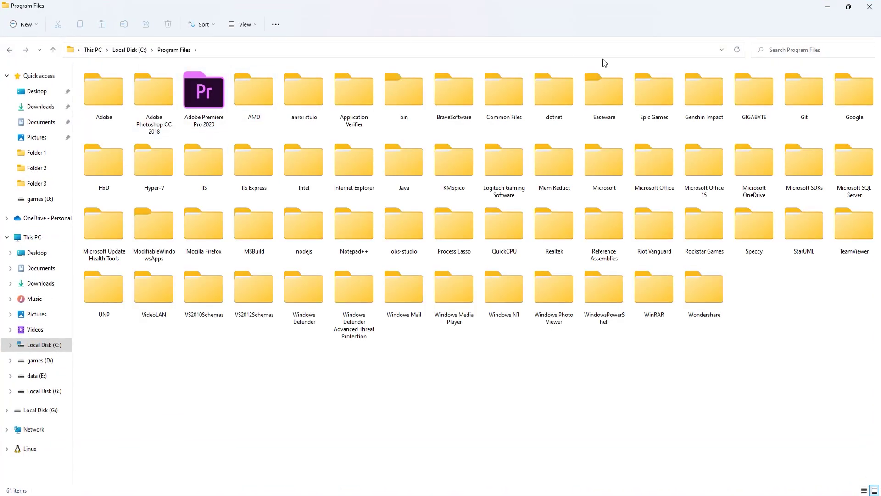
{"action": "left_click", "coordinate": [642, 105]}
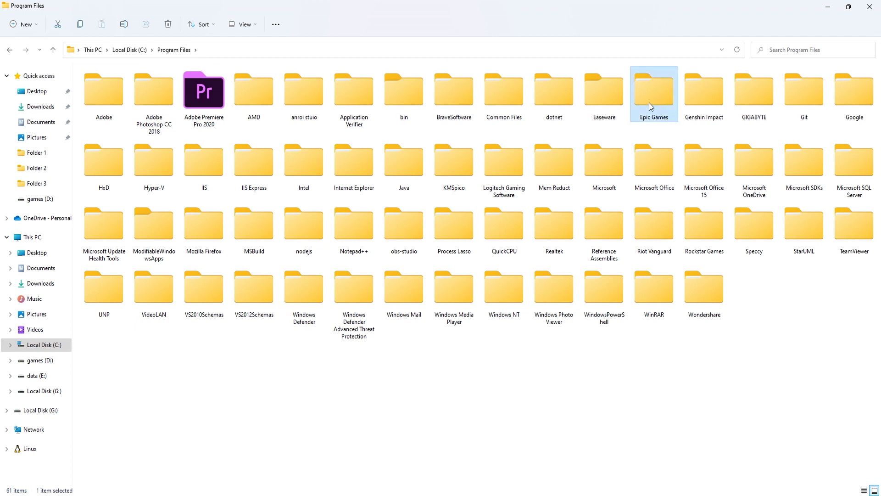
{"action": "double_click", "coordinate": [657, 103]}
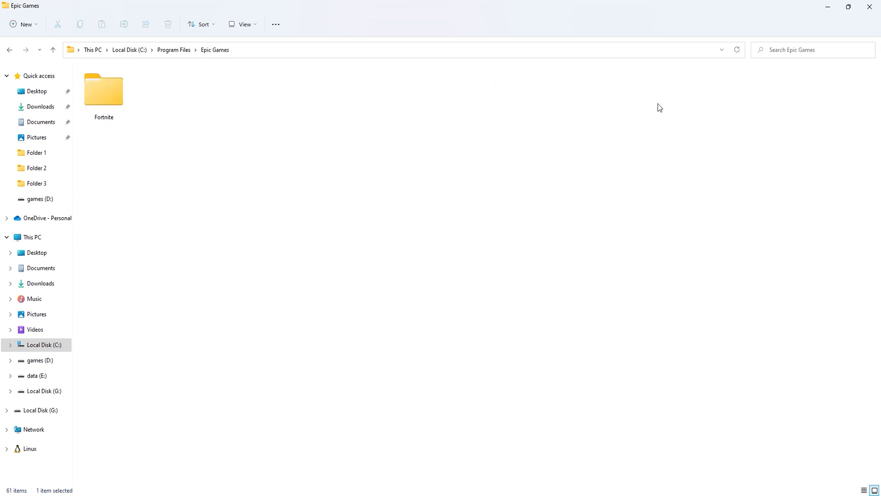
{"action": "double_click", "coordinate": [81, 86]}
{"action": "double_click", "coordinate": [140, 108]}
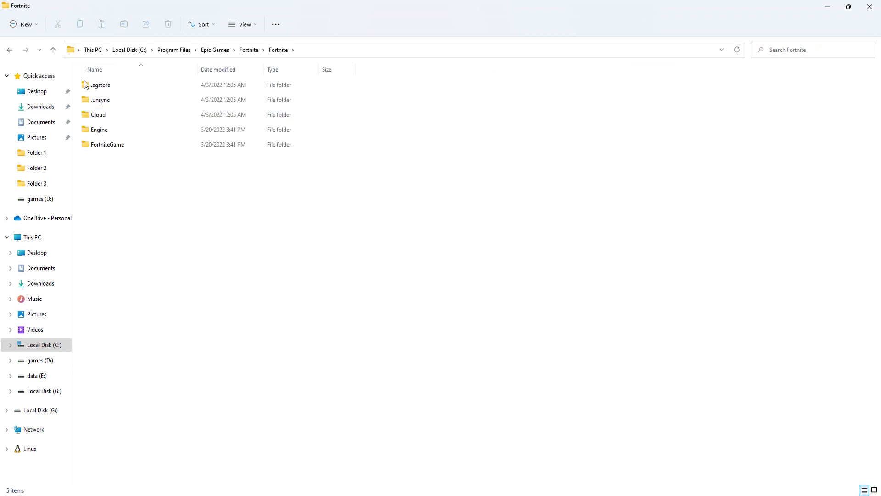
- Open the Win64 folder inside FortniteGame > Binaries
{"action": "double_click", "coordinate": [104, 145]}
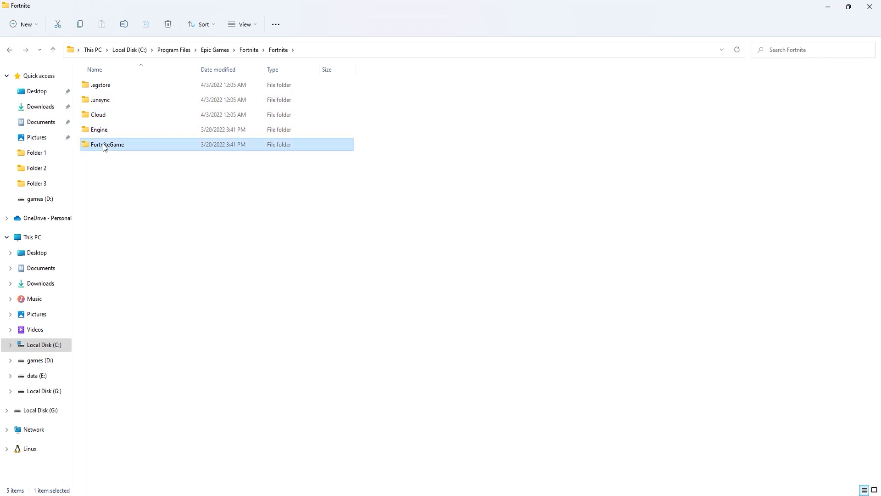
{"action": "double_click", "coordinate": [98, 87]}
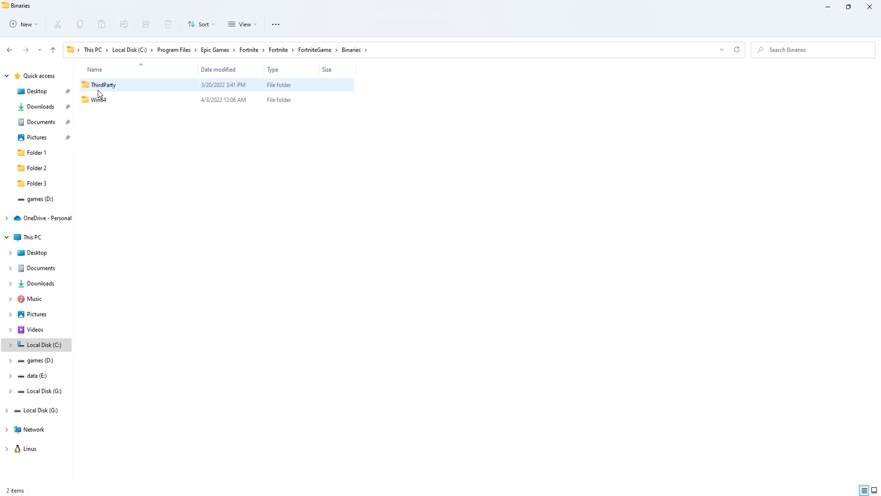
{"action": "left_click", "coordinate": [87, 97]}
{"action": "double_click", "coordinate": [86, 97]}
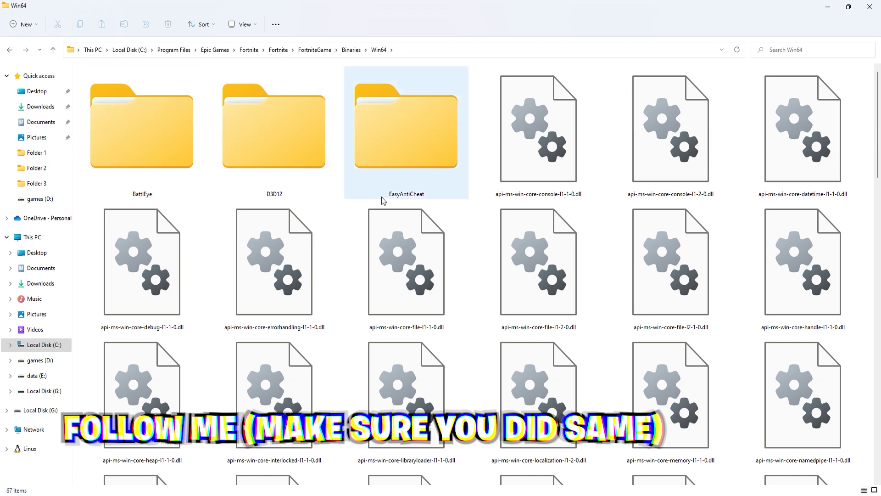
- Open the EasyAntiCheat folder and run the EasyAntiCheat_Setup application
{"action": "scroll", "coordinate": [381, 197], "scroll_direction": "down", "scroll_amount": 10}
{"action": "scroll", "coordinate": [383, 201], "scroll_direction": "up", "scroll_amount": 10}
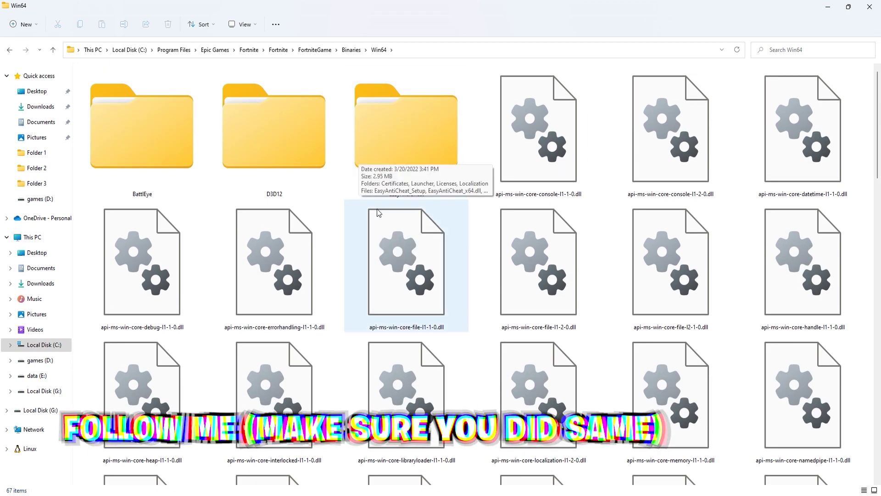
{"action": "double_click", "coordinate": [402, 146]}
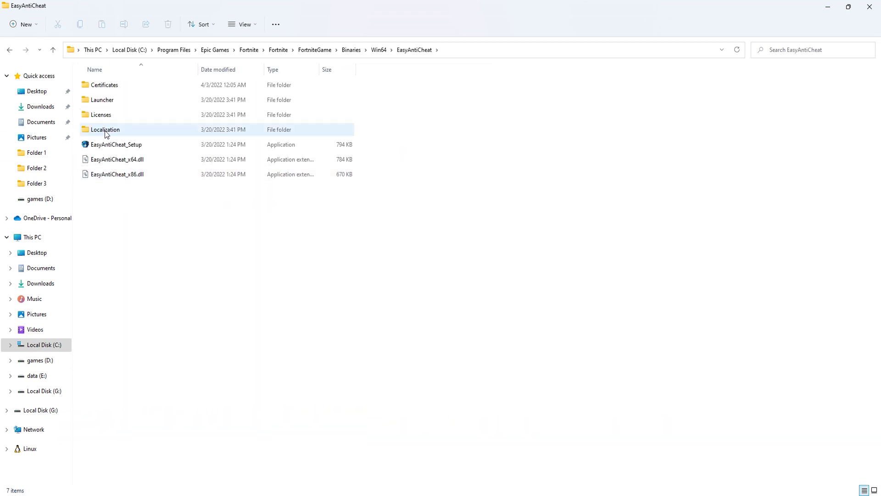
{"action": "left_click", "coordinate": [115, 144]}
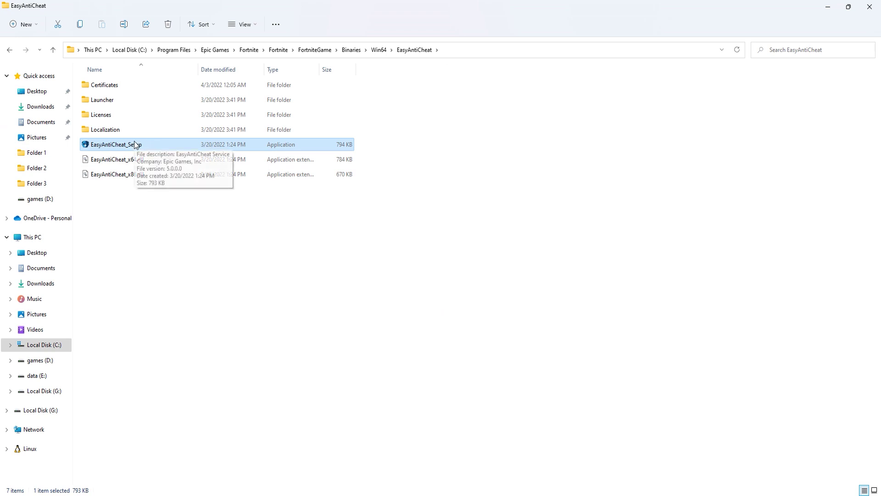
{"action": "double_click", "coordinate": [134, 144]}
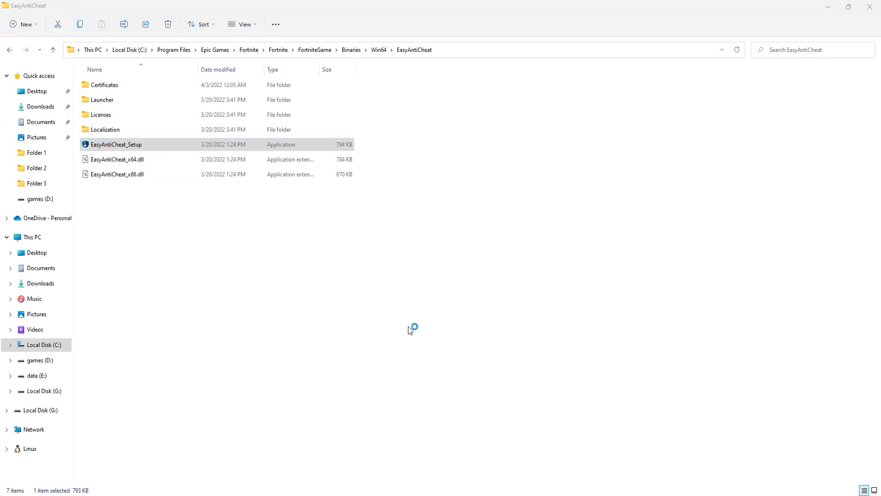
- Repair the Easy Anti-Cheat service for Current (Game 217) and finish the setup
{"action": "left_click_drag", "start_coordinate": [358, 158], "coordinate": [218, 115]}
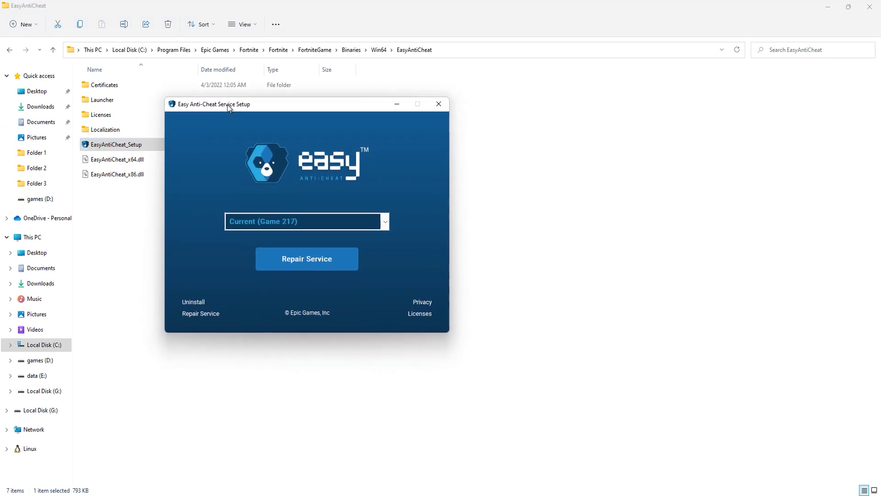
{"action": "left_click", "coordinate": [383, 224]}
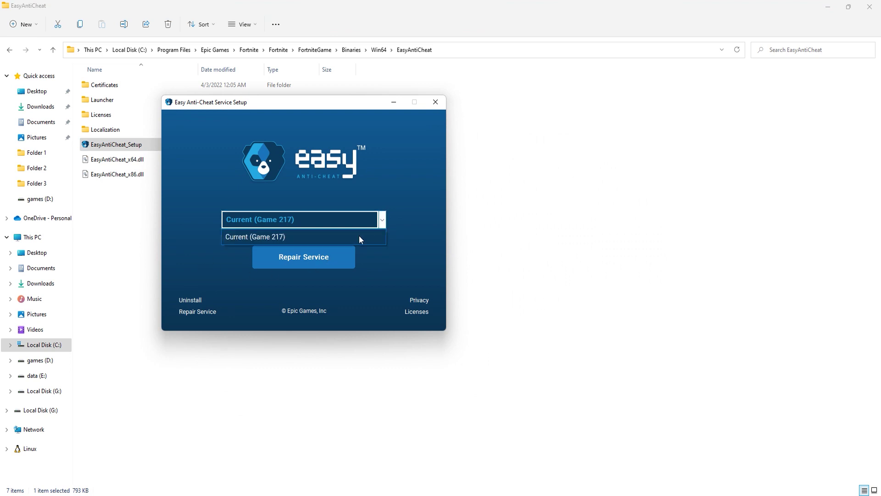
{"action": "left_click", "coordinate": [336, 239]}
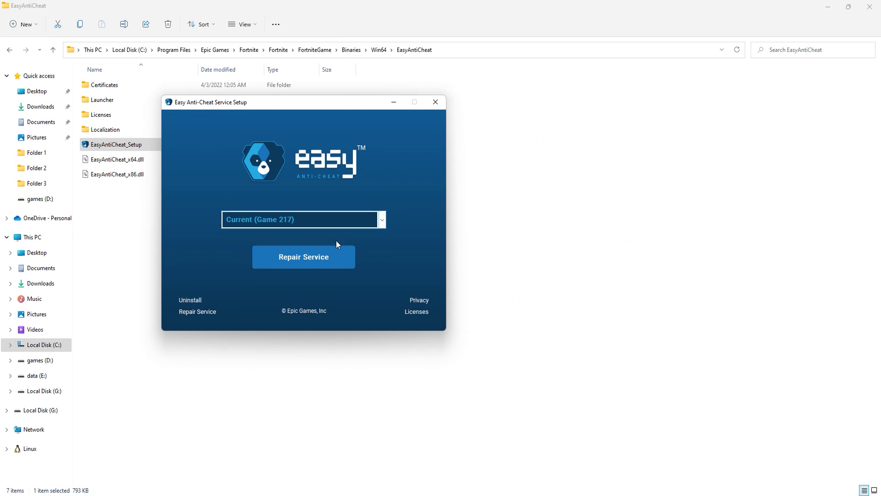
{"action": "left_click", "coordinate": [206, 312]}
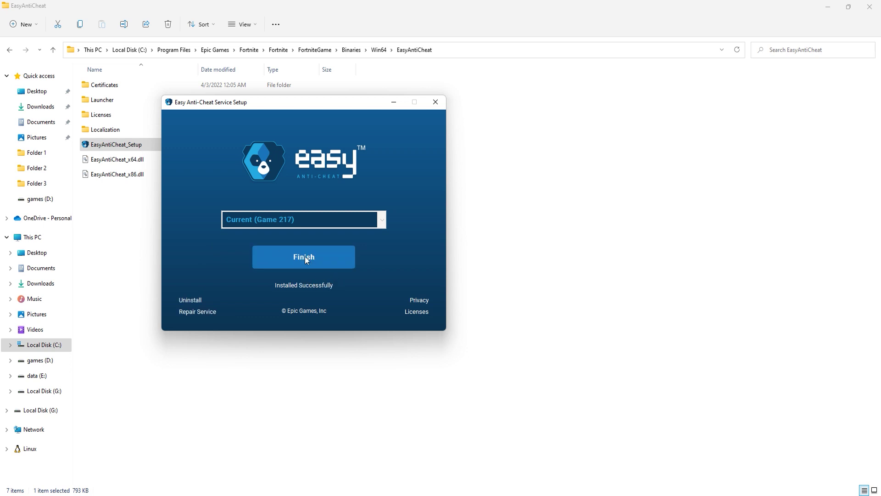
{"action": "left_click", "coordinate": [287, 259]}
- Go back up to the Win64 folder and open the properties of the FortniteLauncher application
{"action": "key", "text": "alt+Up"}
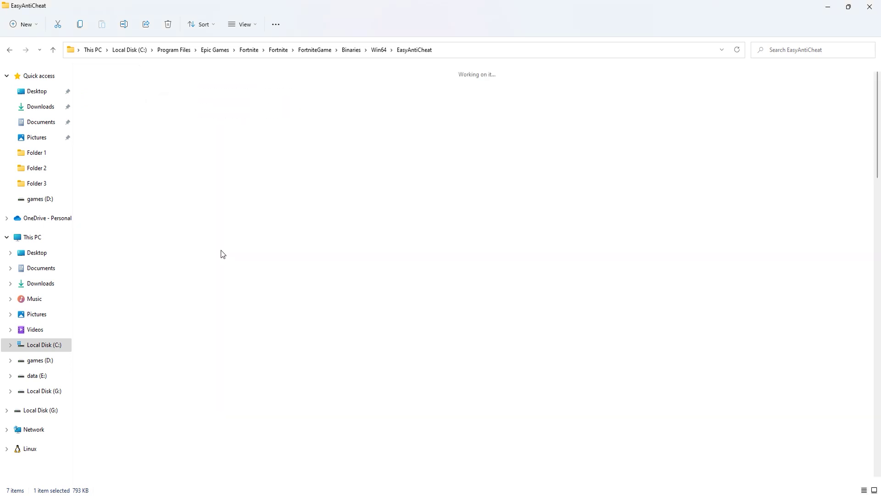
{"action": "key", "text": "alt+Up"}
{"action": "key", "text": "Return"}
{"action": "scroll", "coordinate": [229, 257], "scroll_direction": "down", "scroll_amount": 10}
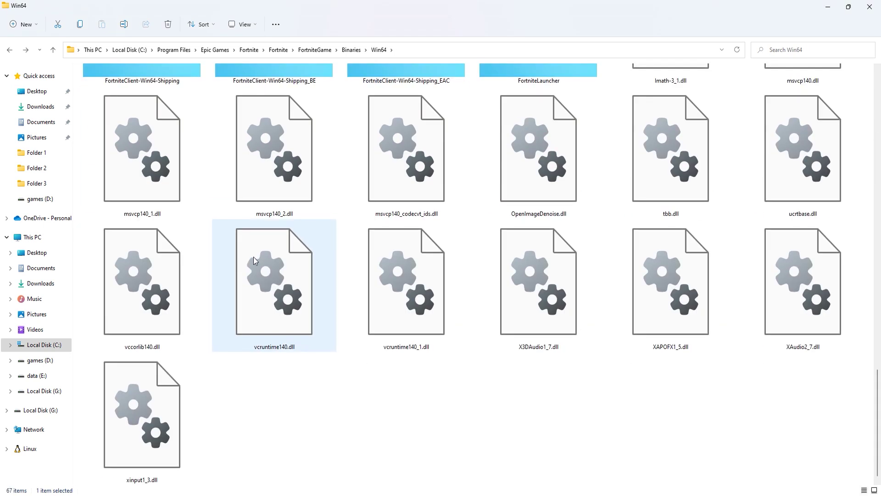
{"action": "scroll", "coordinate": [247, 260], "scroll_direction": "up", "scroll_amount": 5}
{"action": "right_click", "coordinate": [539, 262]}
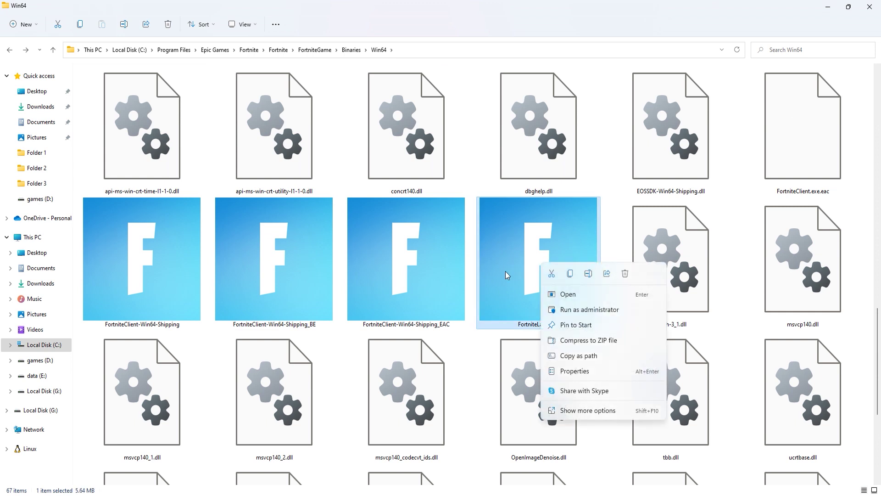
{"action": "left_click", "coordinate": [587, 410]}
{"action": "left_click", "coordinate": [611, 456]}
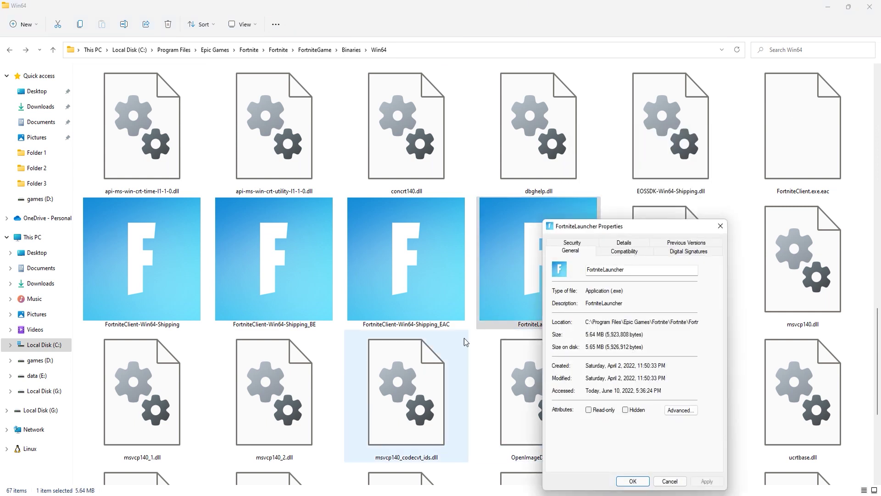
- Confirm FortniteLauncher's Windows 8 compatibility mode, with the DPI scaling fix enabled and the high DPI override performed by System (Enhanced)
{"action": "left_click", "coordinate": [624, 251]}
{"action": "left_click_drag", "start_coordinate": [622, 229], "coordinate": [545, 152]}
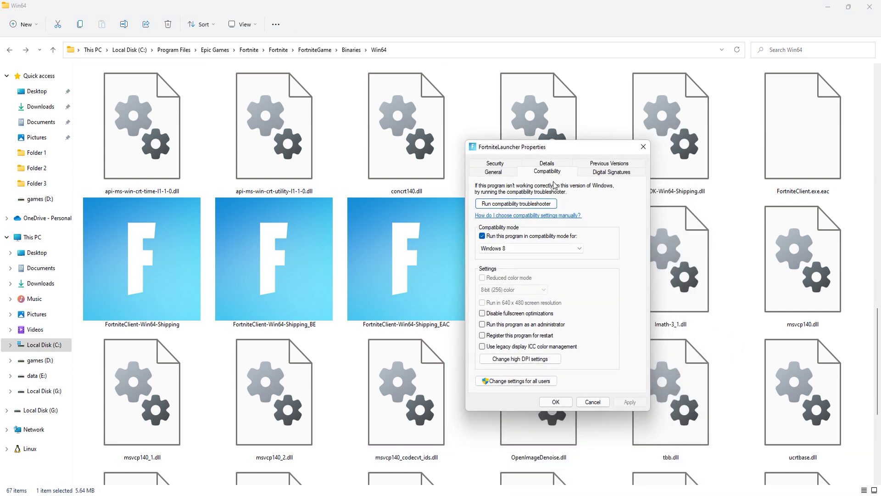
{"action": "left_click", "coordinate": [480, 235]}
{"action": "left_click", "coordinate": [520, 359]}
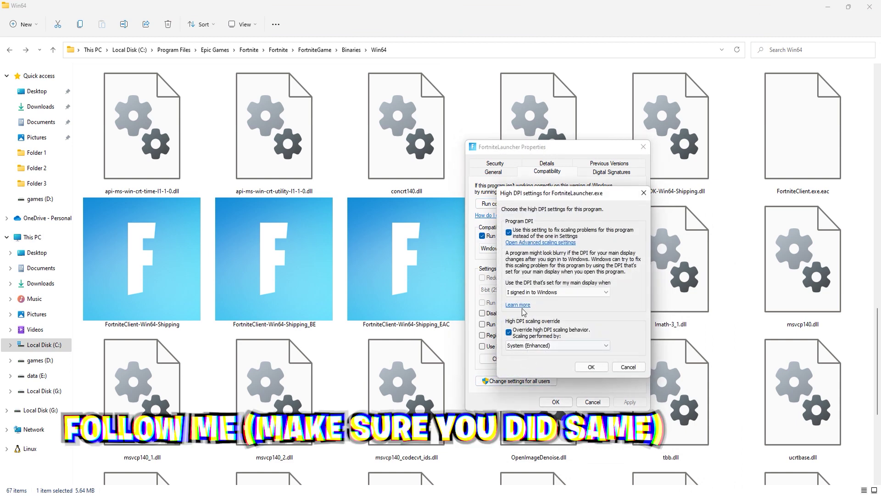
{"action": "left_click", "coordinate": [591, 367]}
{"action": "left_click", "coordinate": [556, 402]}
- Check and confirm the Windows 8 compatibility mode and the high DPI settings of FortniteClient-Win64-Shipping_EAC
{"action": "right_click", "coordinate": [390, 292]}
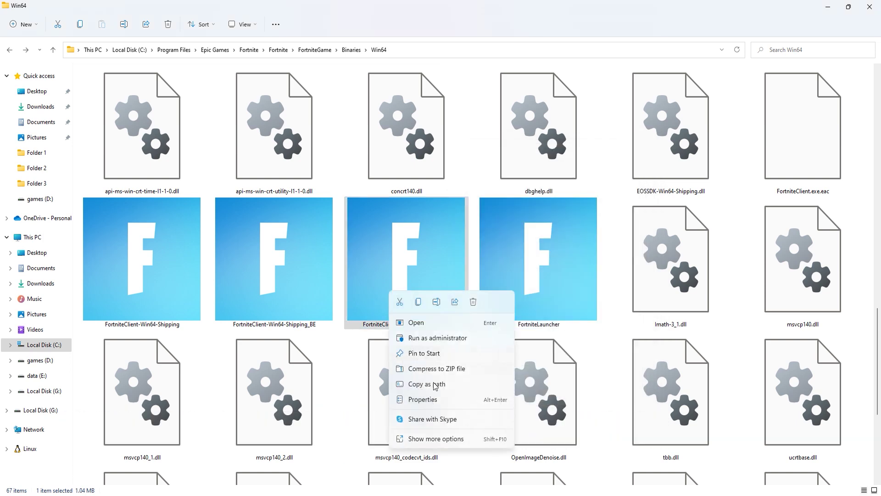
{"action": "left_click", "coordinate": [436, 439]}
{"action": "left_click", "coordinate": [457, 437]}
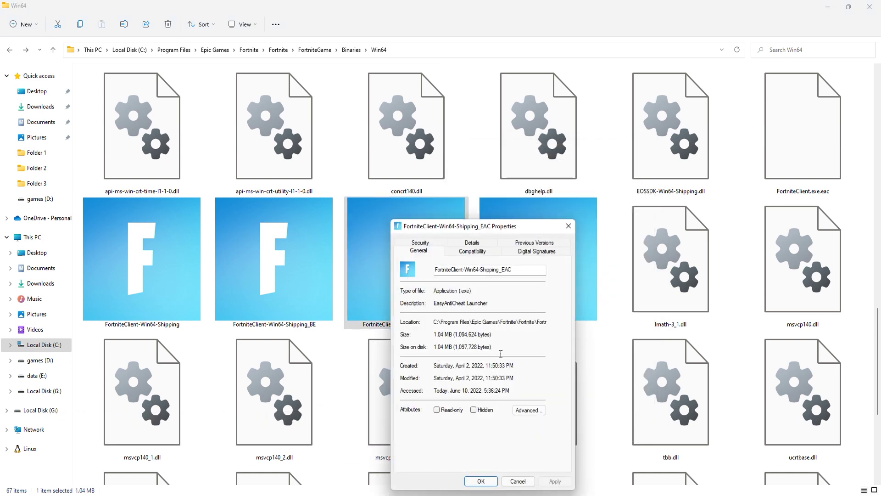
{"action": "left_click", "coordinate": [472, 251]}
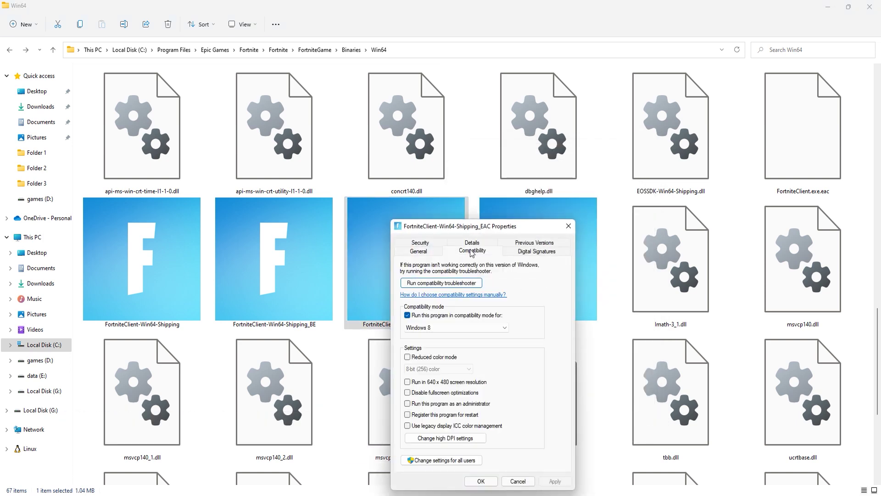
{"action": "left_click", "coordinate": [441, 438]}
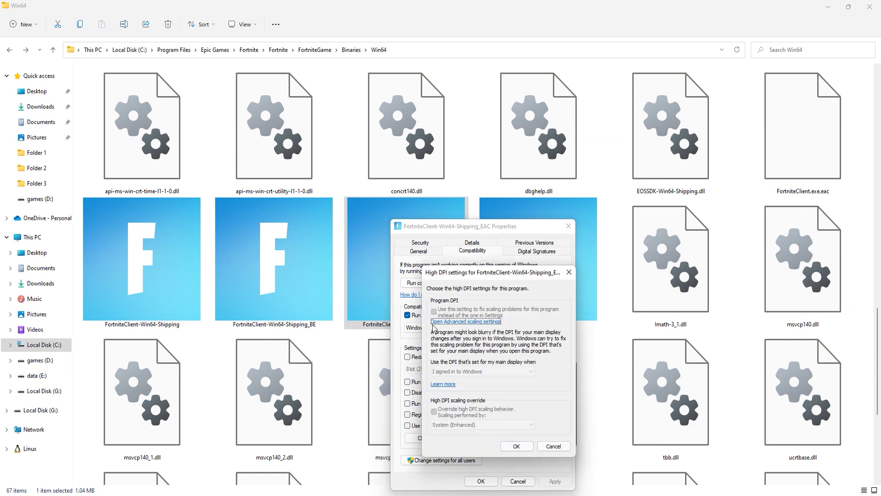
{"action": "left_click", "coordinate": [517, 444]}
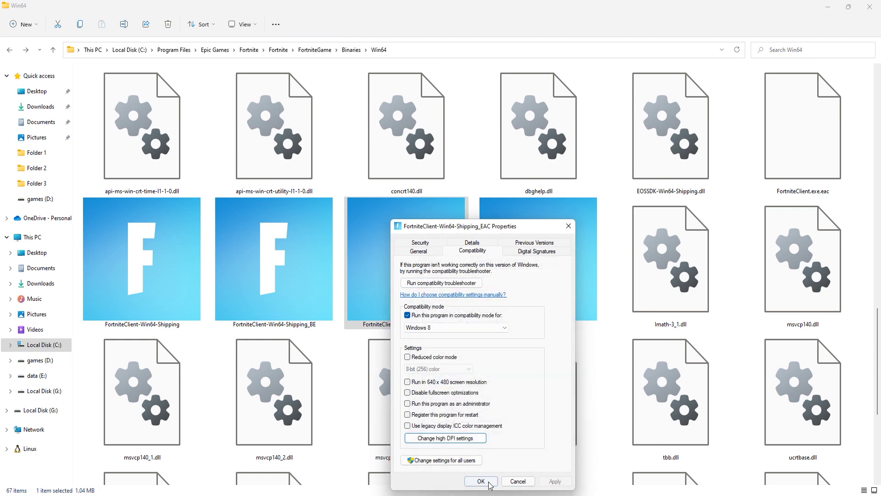
{"action": "left_click", "coordinate": [481, 480]}
- Check and confirm FortniteClient-Win64-Shipping_BE's Windows 8 compatibility mode and its high DPI override performed by System (Enhanced)
{"action": "left_click", "coordinate": [293, 286]}
{"action": "right_click", "coordinate": [294, 286]}
{"action": "left_click", "coordinate": [344, 434]}
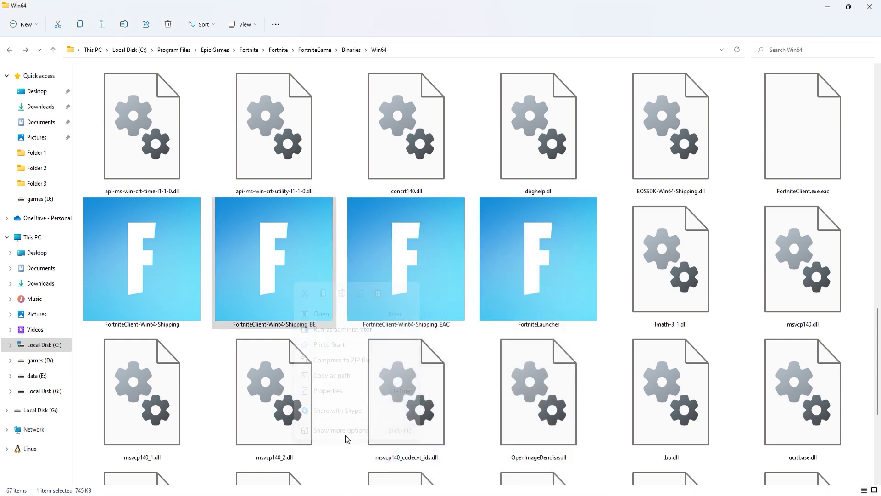
{"action": "left_click", "coordinate": [385, 427]}
{"action": "left_click", "coordinate": [381, 251]}
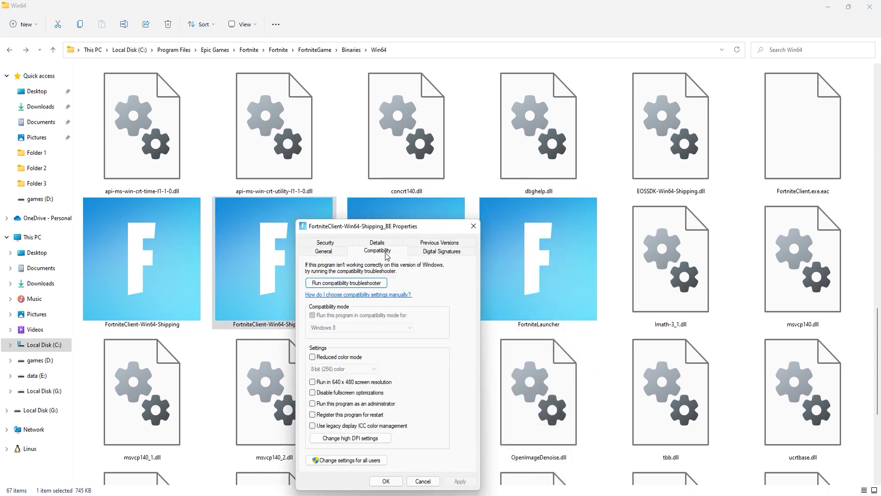
{"action": "left_click", "coordinate": [350, 438]}
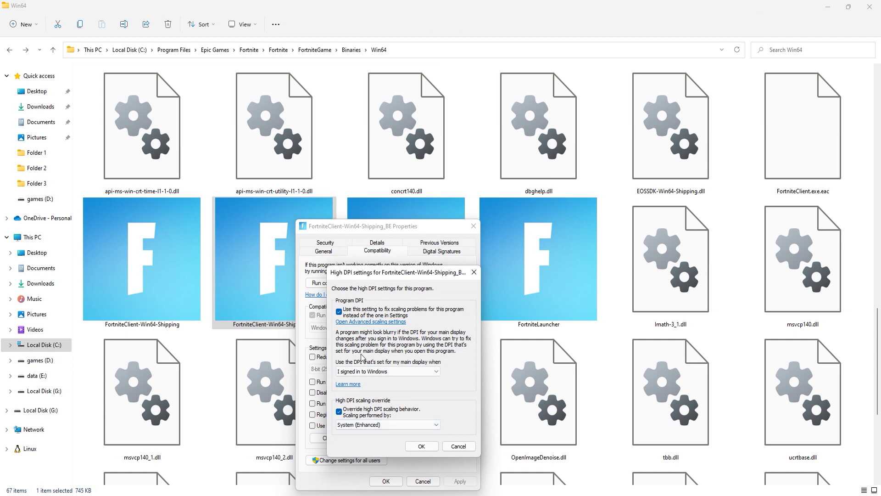
{"action": "left_click", "coordinate": [422, 446]}
{"action": "left_click", "coordinate": [386, 481]}
- Check and confirm FortniteClient-Win64-Shipping's compatibility mode, DPI scaling fix and high DPI override performed by System (Enhanced)
{"action": "right_click", "coordinate": [161, 260]}
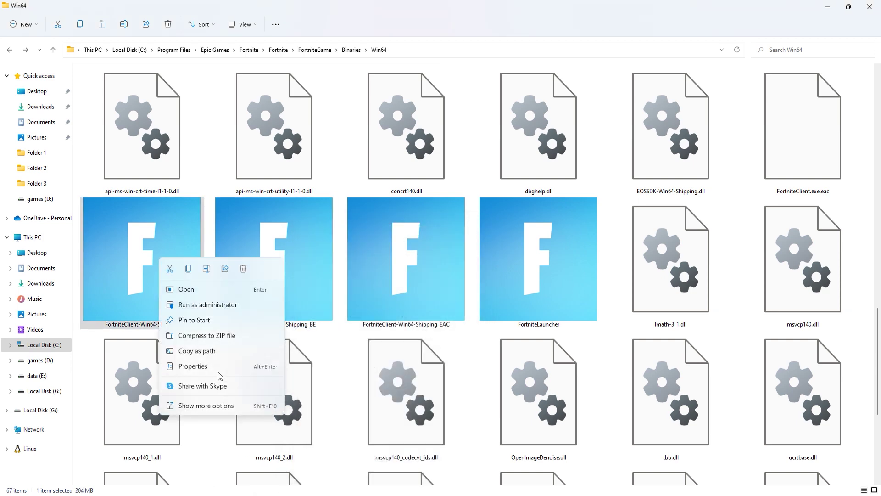
{"action": "left_click", "coordinate": [220, 405]}
{"action": "left_click", "coordinate": [235, 476]}
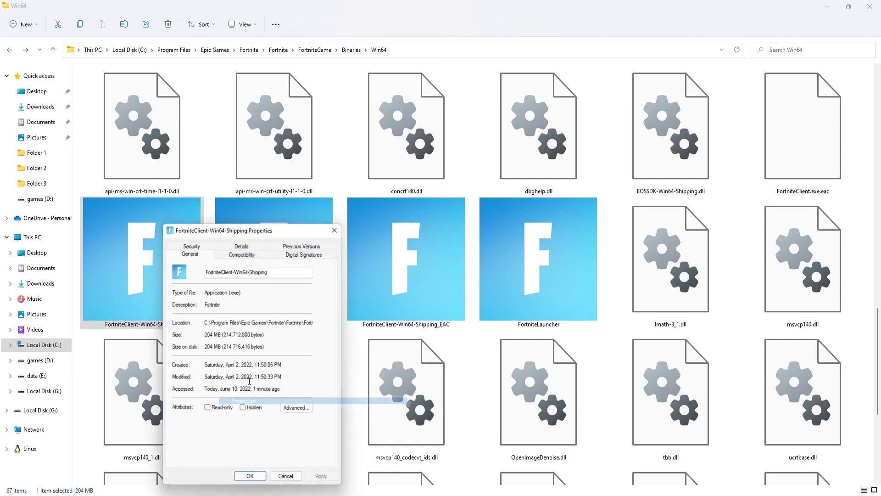
{"action": "left_click", "coordinate": [242, 248]}
{"action": "left_click", "coordinate": [216, 439]}
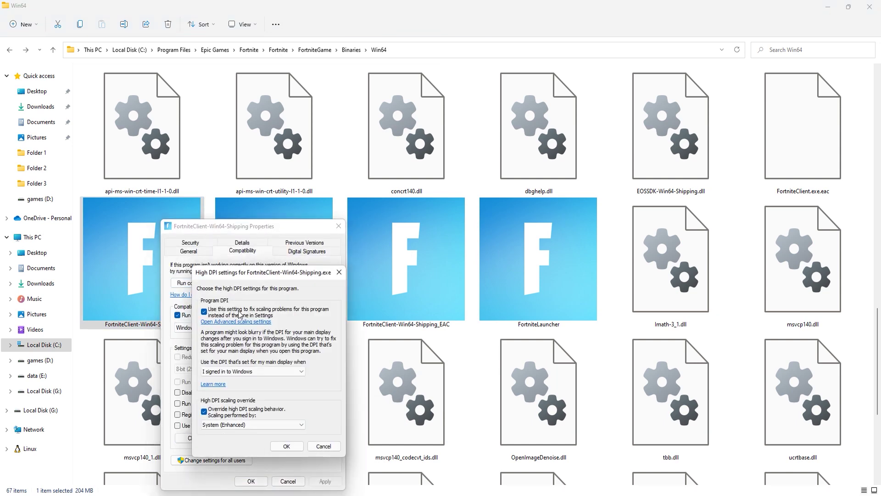
{"action": "left_click", "coordinate": [286, 446]}
{"action": "left_click", "coordinate": [251, 481]}
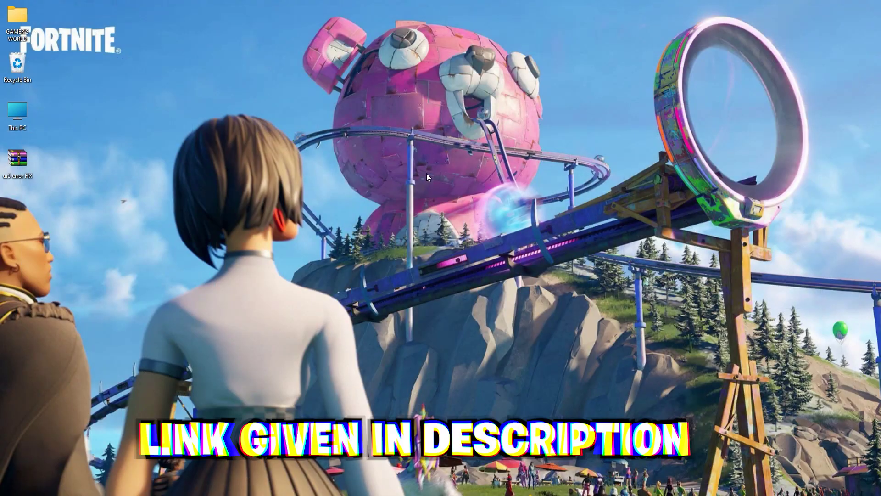
{"action": "right_click", "coordinate": [426, 173]}
{"action": "left_click", "coordinate": [451, 209]}
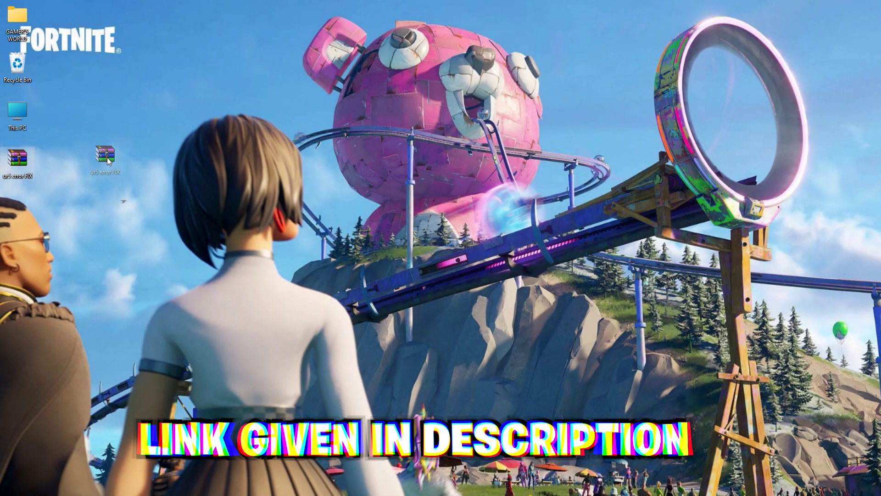
- Extract the ur5 error FIX folder from its archive to the desktop, close the archive and open the extracted folder
{"action": "left_click_drag", "start_coordinate": [17, 158], "coordinate": [297, 114]}
{"action": "double_click", "coordinate": [300, 117]}
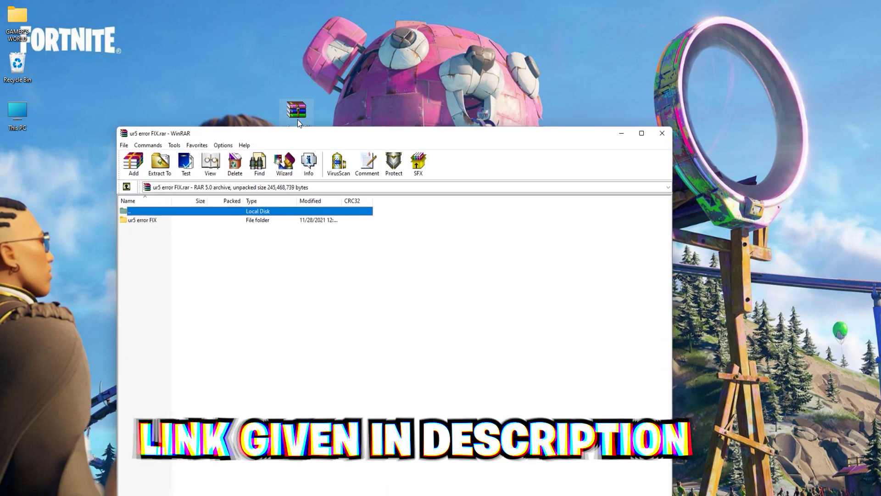
{"action": "left_click_drag", "start_coordinate": [136, 216], "coordinate": [40, 173]}
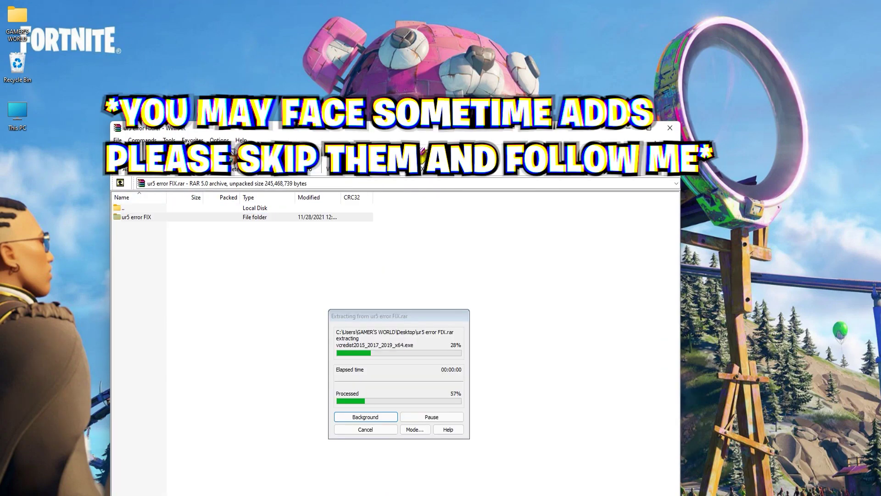
{"action": "left_click", "coordinate": [670, 128]}
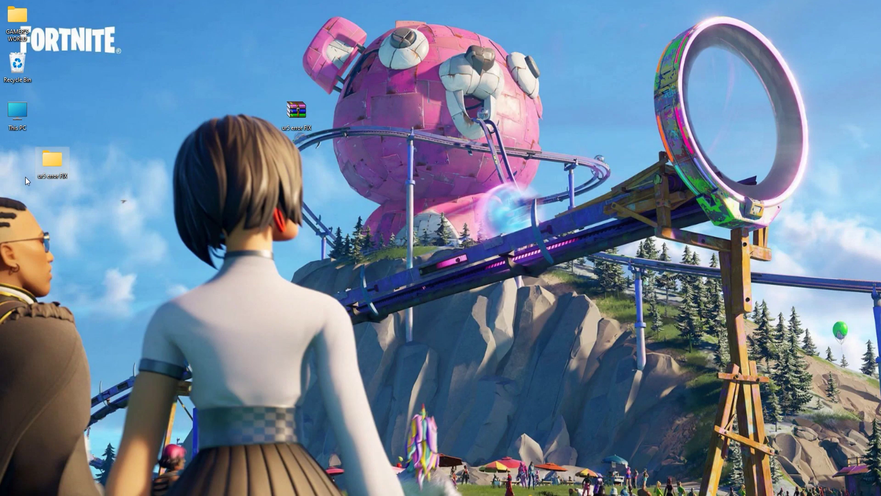
{"action": "double_click", "coordinate": [50, 164]}
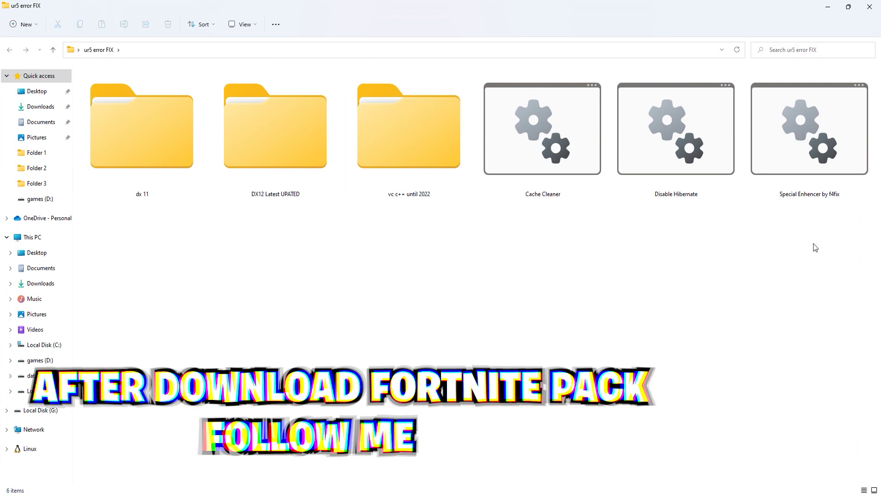
{"action": "left_click_drag", "start_coordinate": [815, 244], "coordinate": [259, 302]}
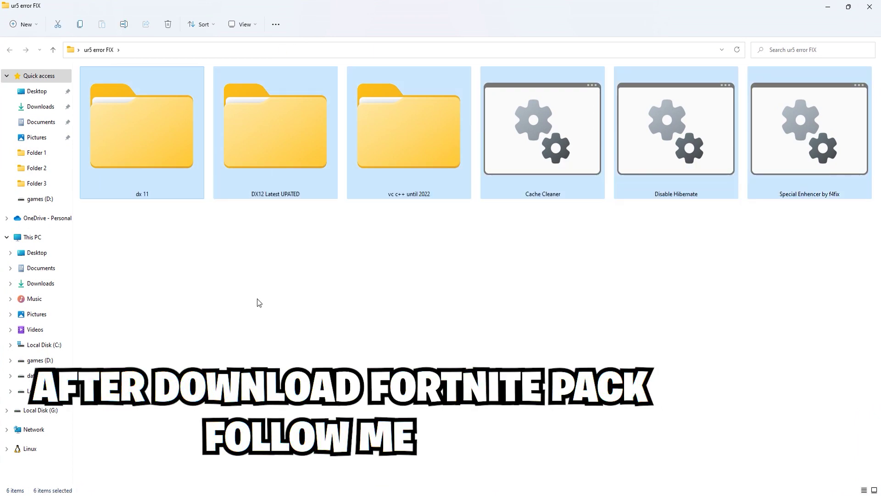
{"action": "left_click", "coordinate": [257, 299]}
- Run DXSETUP from the dx 11 folder, accept the licence agreement and complete the DirectX installation, returning to the ur5 error FIX folder
{"action": "double_click", "coordinate": [134, 151]}
{"action": "scroll", "coordinate": [248, 205], "scroll_direction": "down", "scroll_amount": 8}
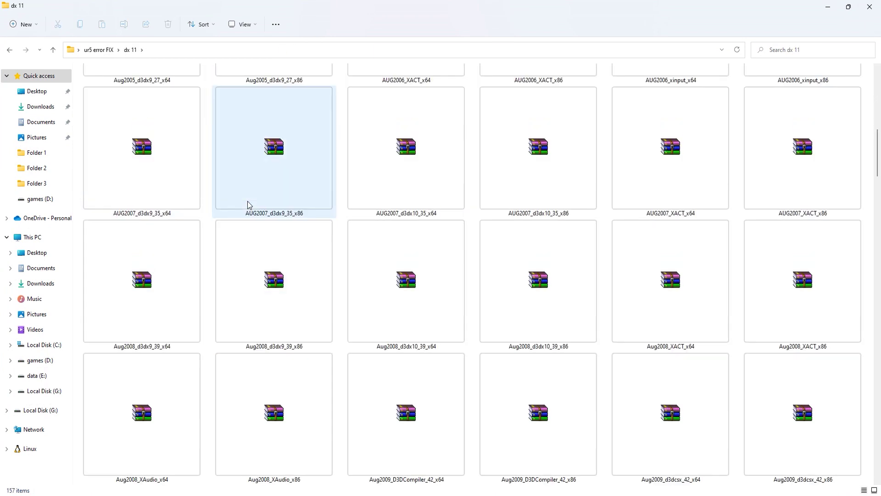
{"action": "scroll", "coordinate": [248, 204], "scroll_direction": "down", "scroll_amount": 5}
{"action": "left_click", "coordinate": [558, 182]}
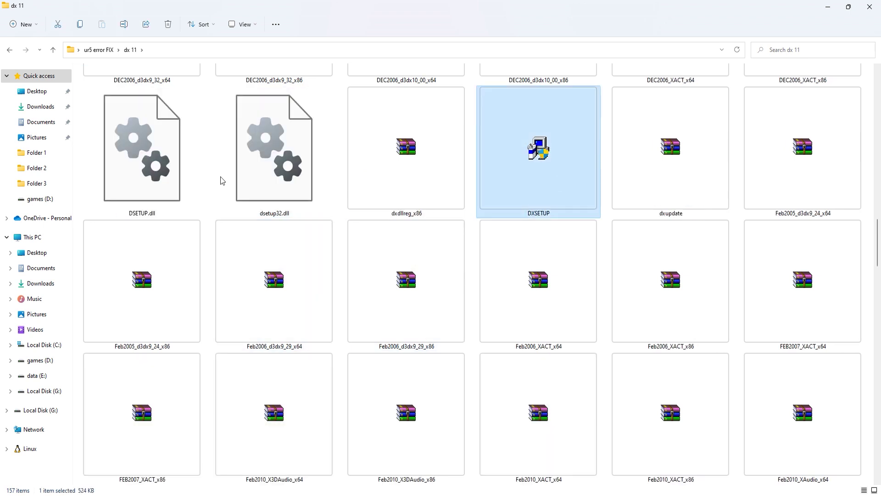
{"action": "left_click", "coordinate": [185, 189]}
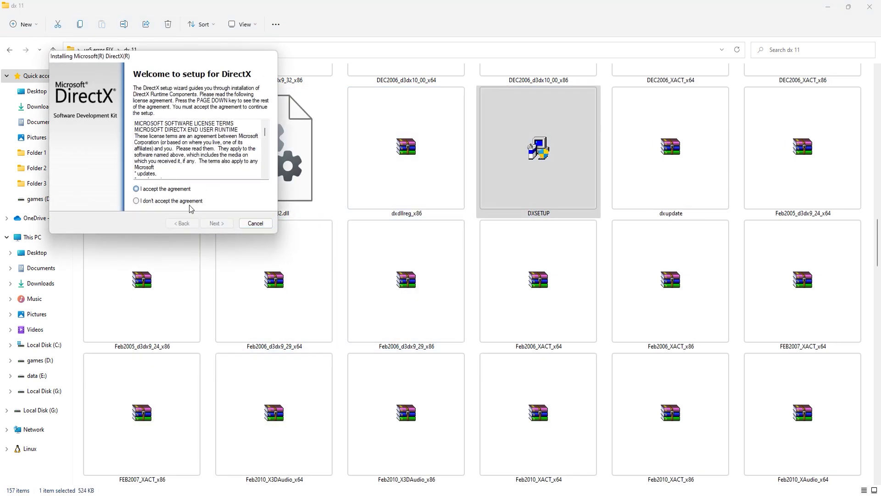
{"action": "left_click", "coordinate": [225, 228]}
{"action": "left_click", "coordinate": [216, 222]}
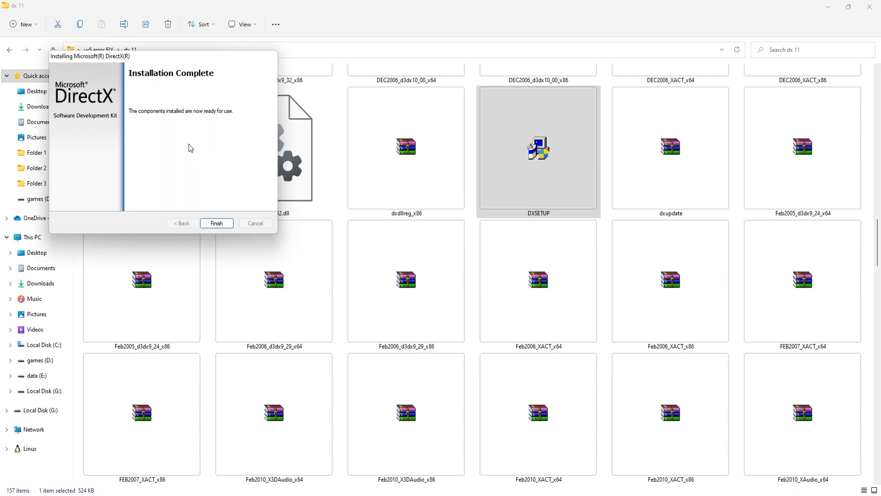
{"action": "left_click", "coordinate": [216, 223]}
{"action": "key", "text": "alt+Up"}
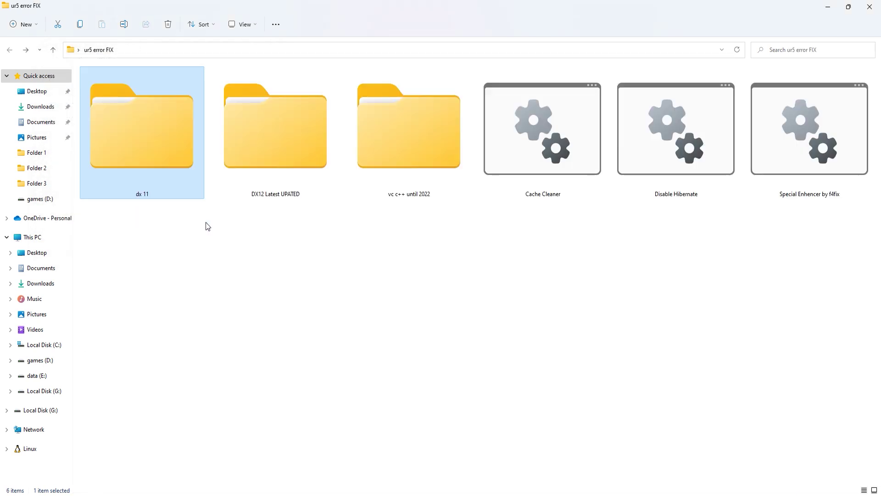
- Try to install DirectX with dxwebsetup from the DX12 Latest UPATED folder, accepting the agreement and leaving out the Bing Bar
{"action": "double_click", "coordinate": [266, 175]}
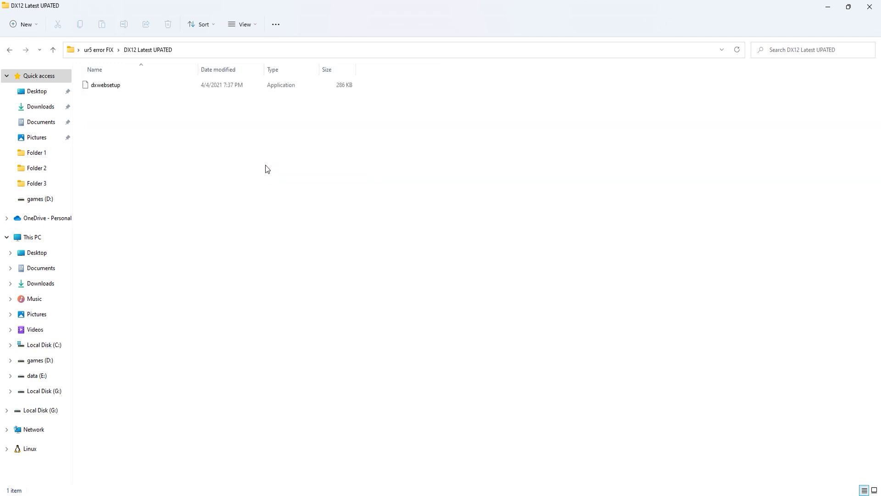
{"action": "double_click", "coordinate": [130, 84]}
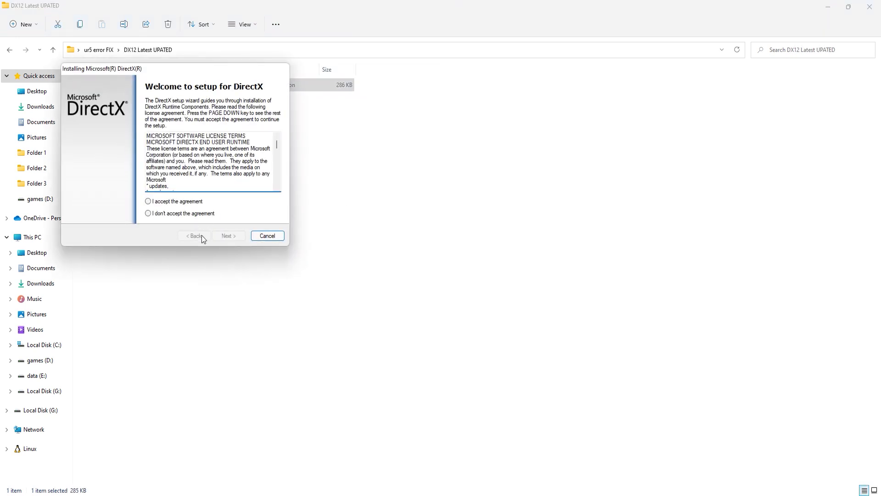
{"action": "left_click", "coordinate": [177, 199]}
{"action": "left_click", "coordinate": [227, 236]}
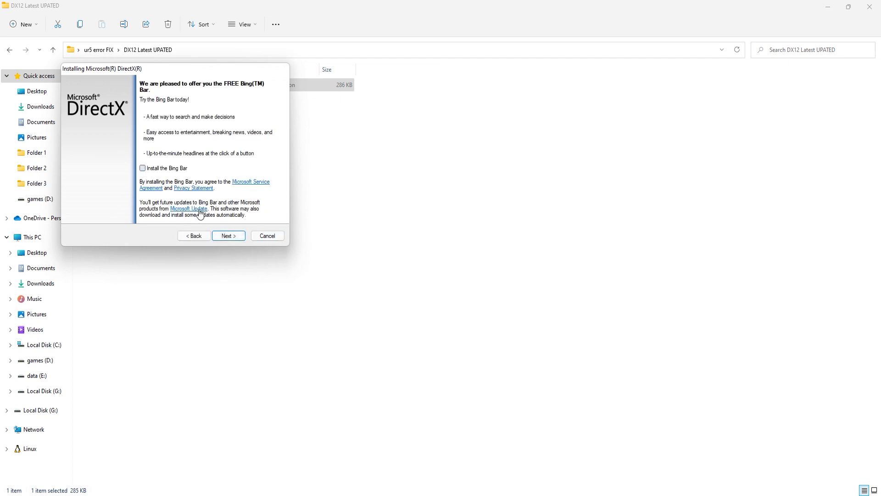
{"action": "left_click", "coordinate": [228, 236]}
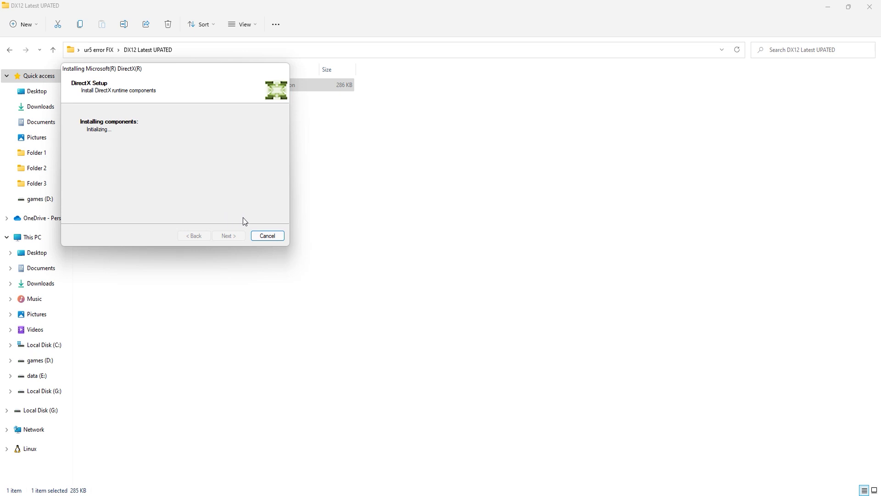
{"action": "left_click", "coordinate": [268, 235]}
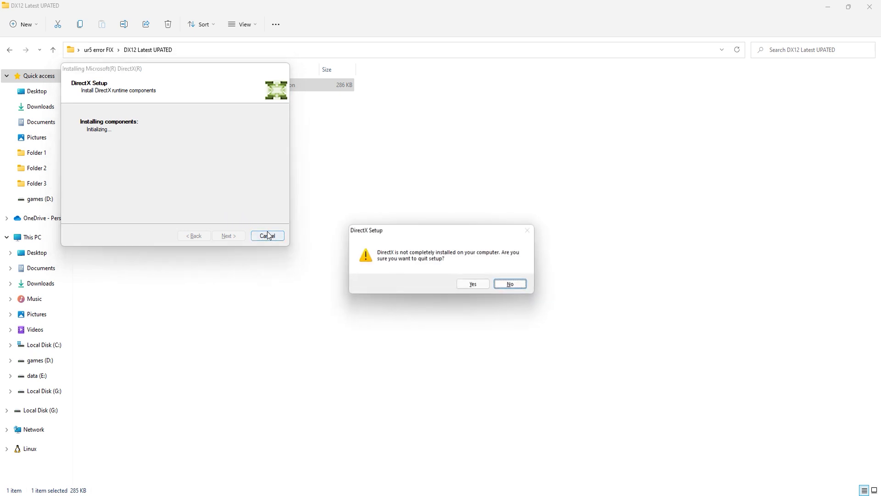
{"action": "left_click", "coordinate": [463, 287]}
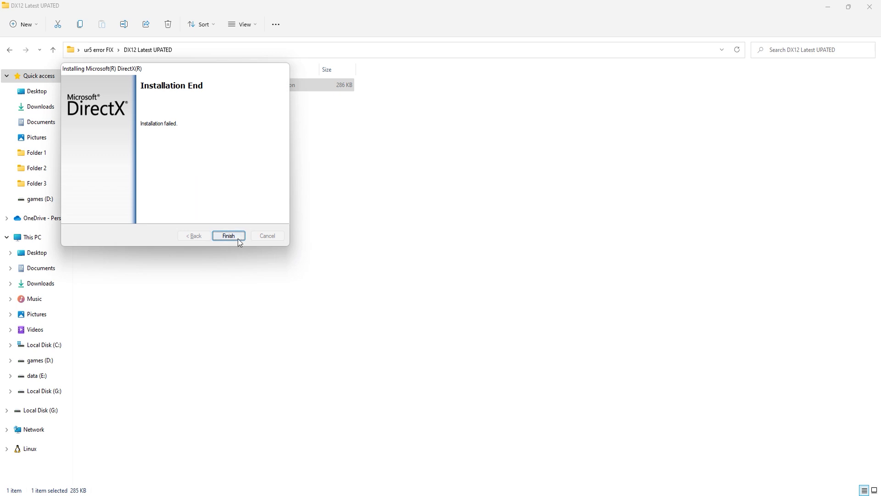
{"action": "left_click", "coordinate": [228, 236]}
{"action": "key", "text": "alt+Up"}
- Run install_all from the vc c++ until 2022 folder as administrator to install the Visual C++ runtime packages
{"action": "left_click", "coordinate": [343, 263]}
{"action": "left_click", "coordinate": [430, 158]}
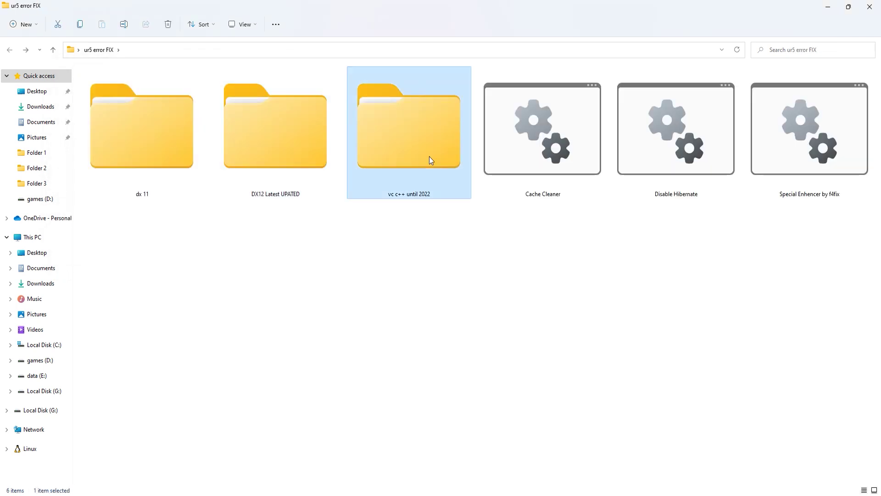
{"action": "double_click", "coordinate": [430, 158]}
{"action": "left_click", "coordinate": [133, 87]}
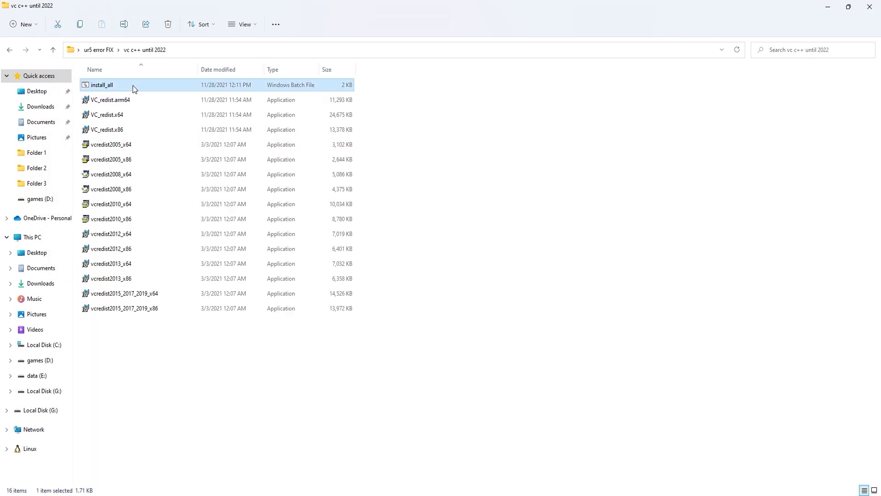
{"action": "right_click", "coordinate": [134, 88]}
{"action": "left_click", "coordinate": [193, 131]}
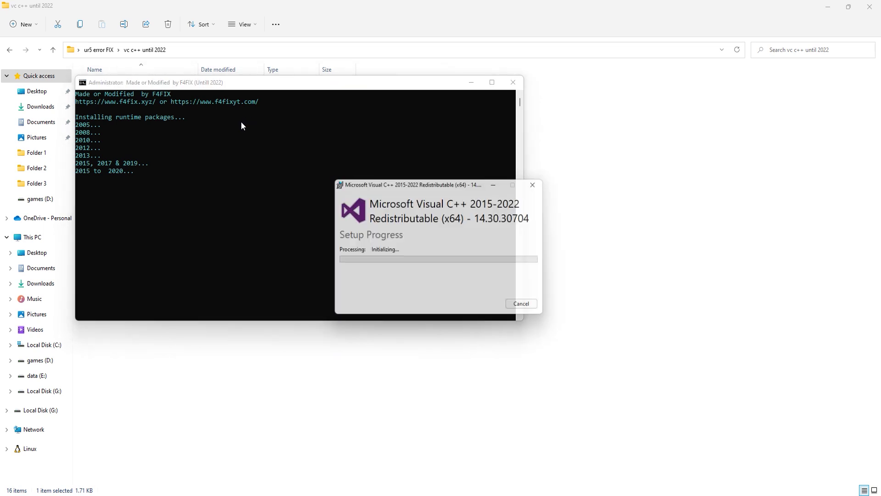
{"action": "key", "text": "alt+Up"}
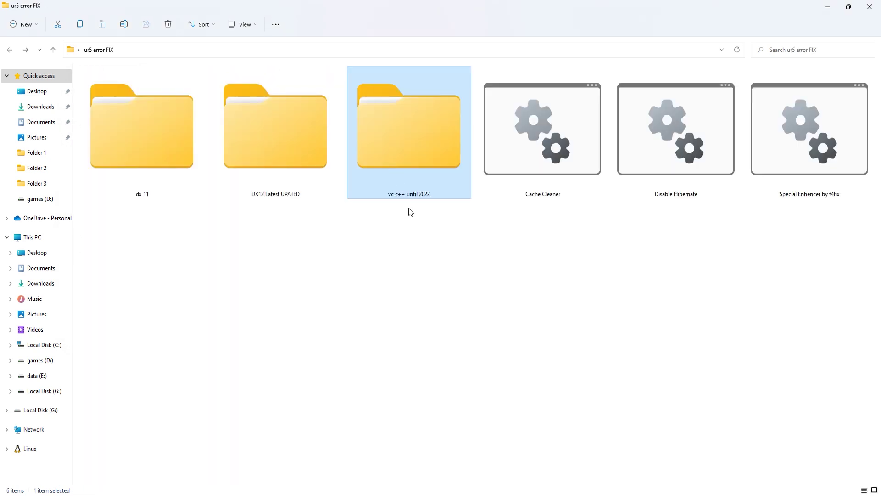
- Run the Cache Cleaner script from the ur5 error FIX folder as administrator
{"action": "right_click", "coordinate": [521, 187]}
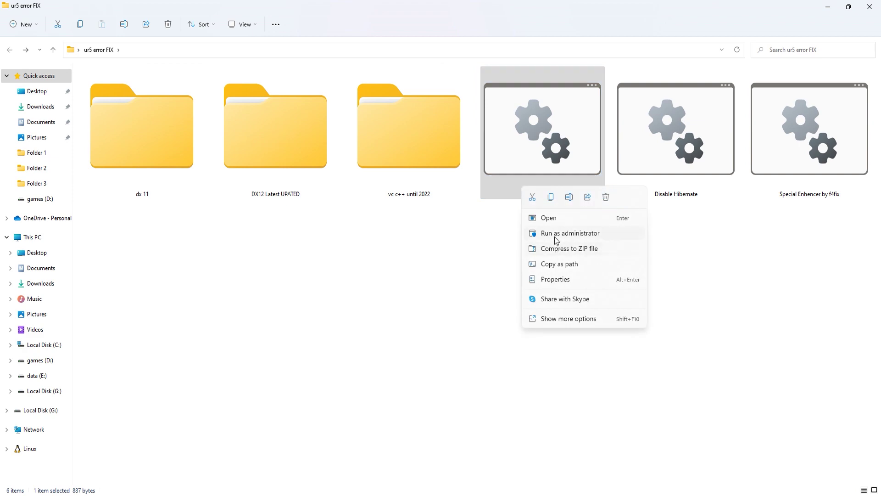
{"action": "left_click", "coordinate": [532, 232]}
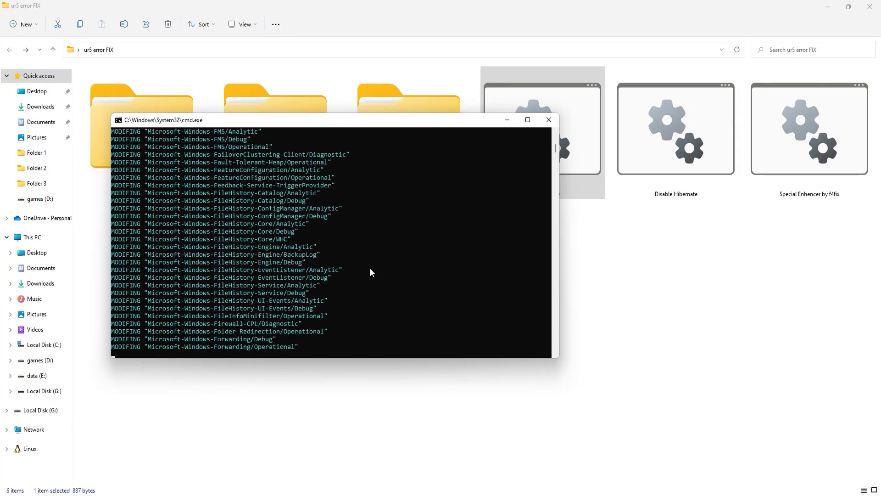
{"action": "left_click", "coordinate": [600, 242]}
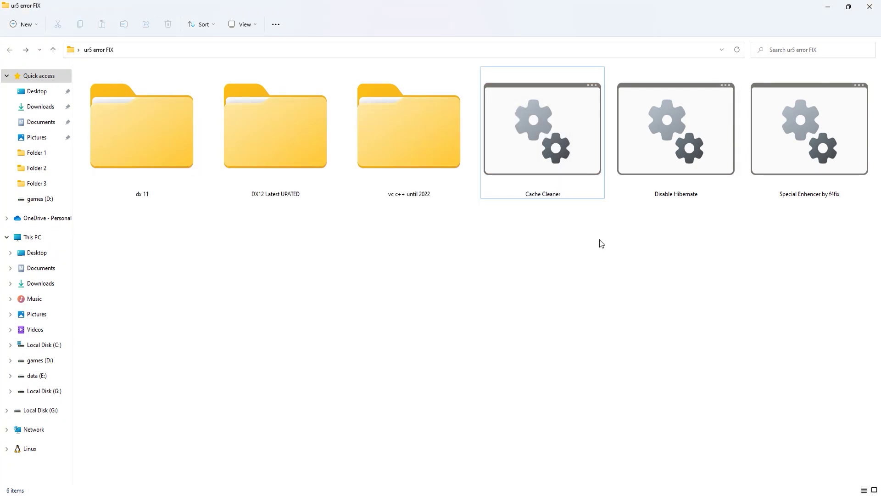
- Run the Disable Hibernate script from the ur5 error FIX folder as administrator
{"action": "right_click", "coordinate": [684, 170]}
{"action": "left_click", "coordinate": [710, 218]}
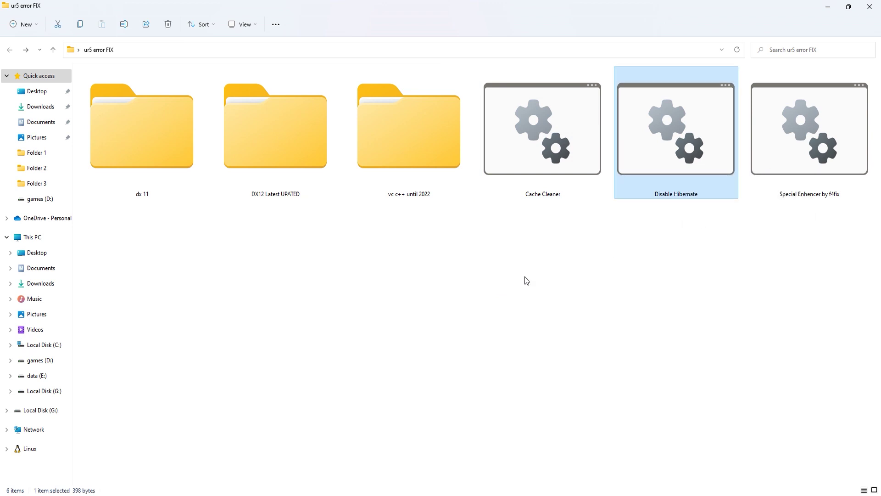
{"action": "key", "text": "space"}
- Run the Special Enhencer by f4fix script as administrator and choose option 1 to enable its changes
{"action": "right_click", "coordinate": [797, 162]}
{"action": "left_click", "coordinate": [756, 209]}
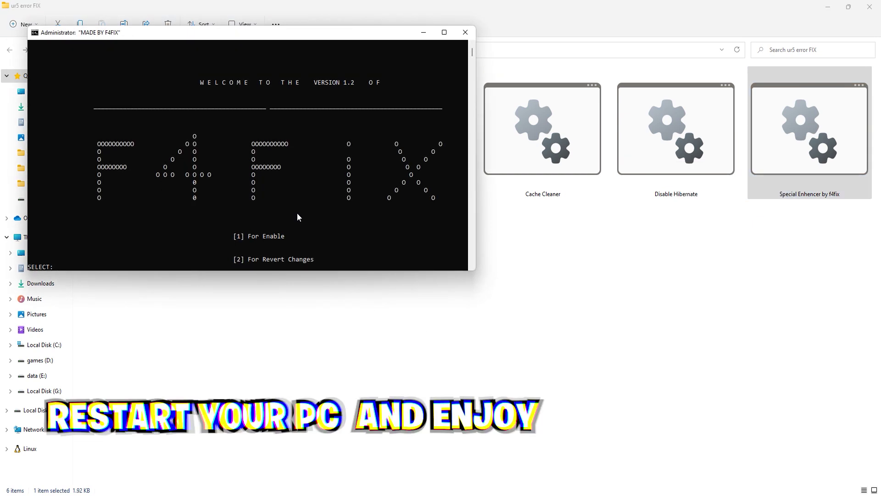
{"action": "type", "text": "1"}
{"action": "key", "text": "Return"}
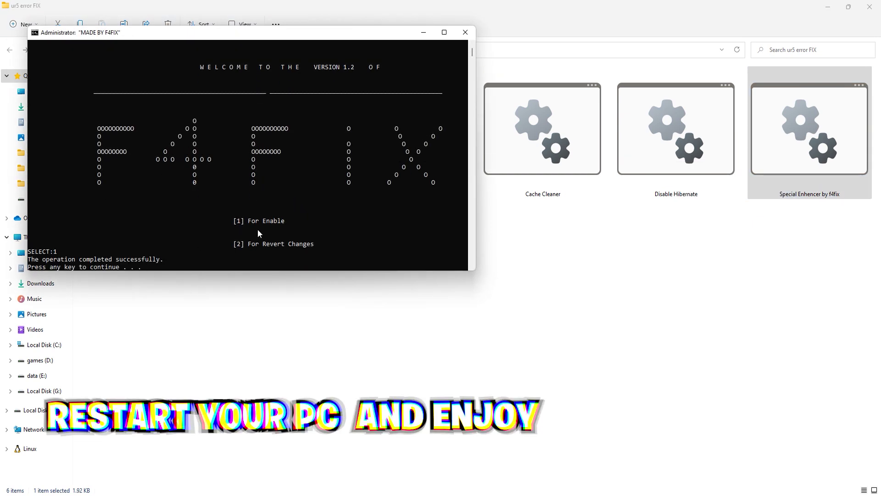
{"action": "key", "text": "space"}
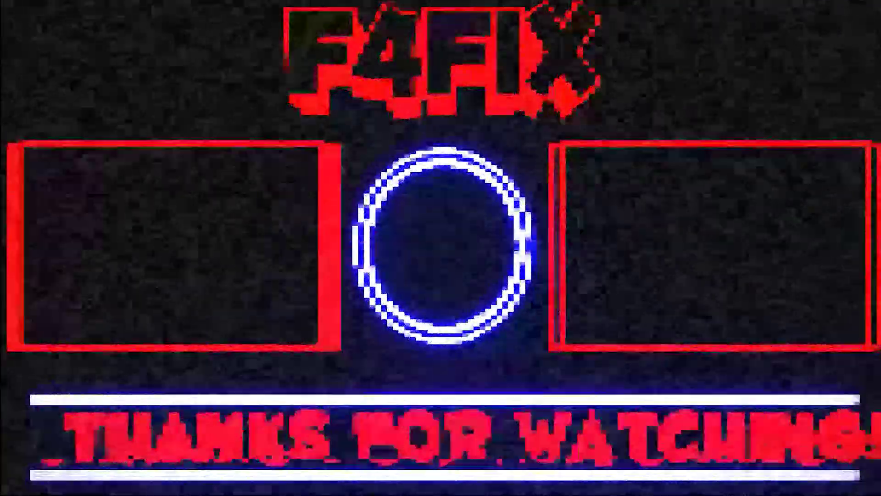